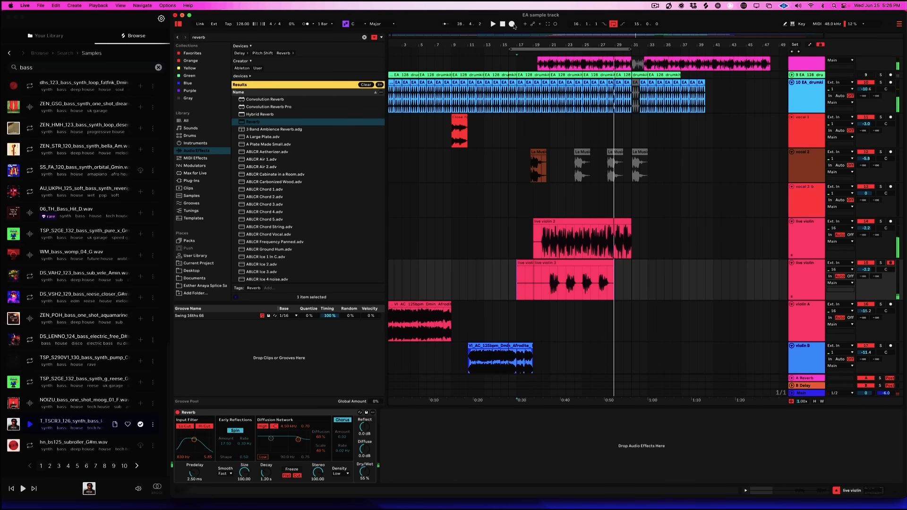
Stop recording and adjust the new live violin take to start at about bar 27.4.2, deleting the leftover fragment before it
{"action": "scroll", "coordinate": [567, 363], "scroll_direction": "left", "scroll_amount": 1}
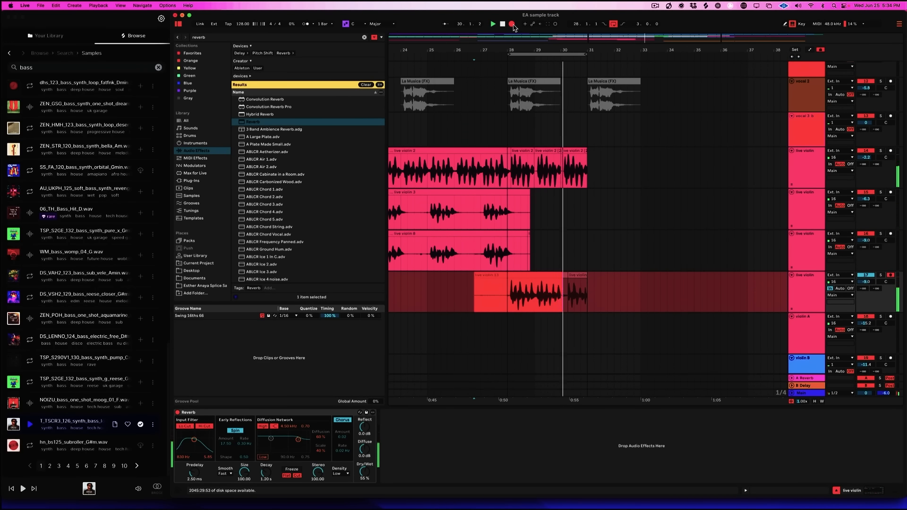
{"action": "left_click", "coordinate": [513, 25]}
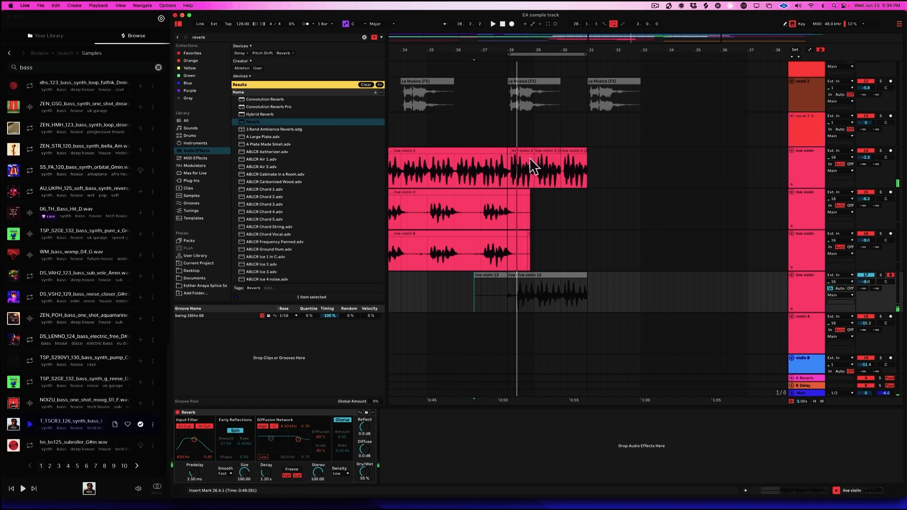
{"action": "left_click_drag", "start_coordinate": [517, 278], "coordinate": [496, 277]}
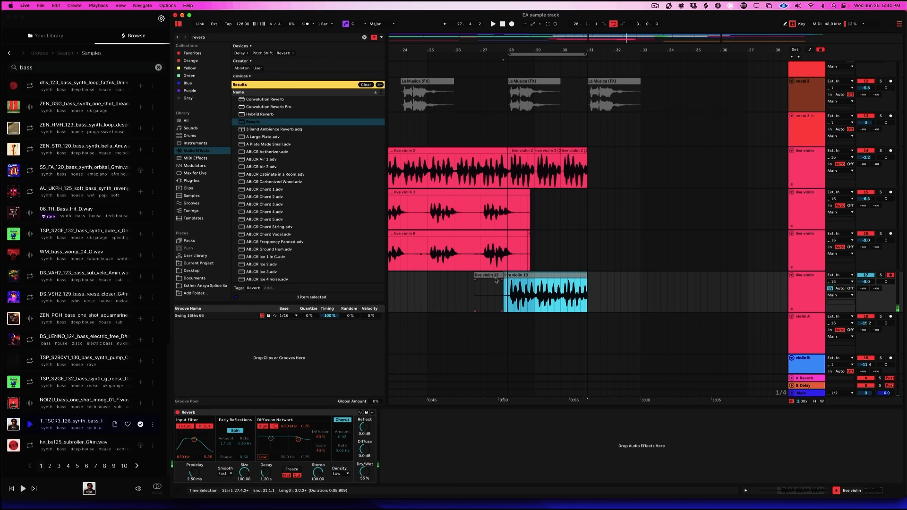
{"action": "left_click", "coordinate": [495, 279]}
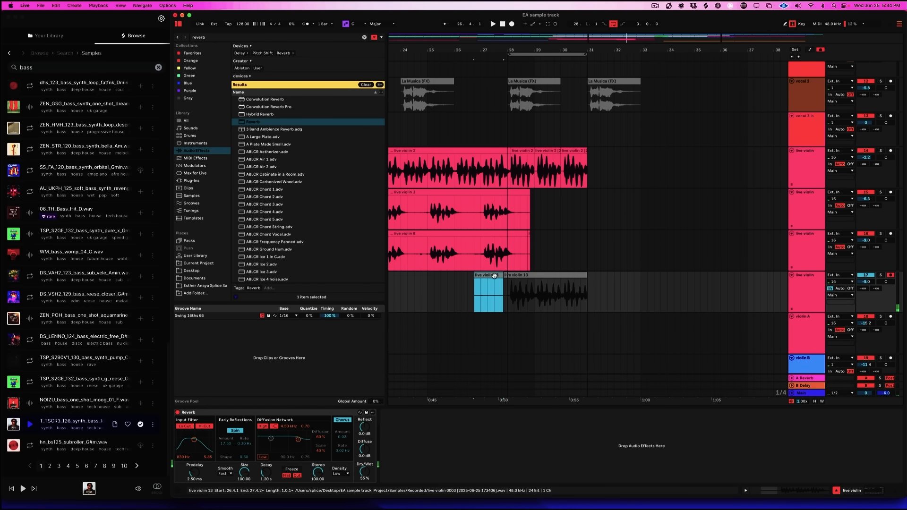
{"action": "left_click", "coordinate": [605, 246]}
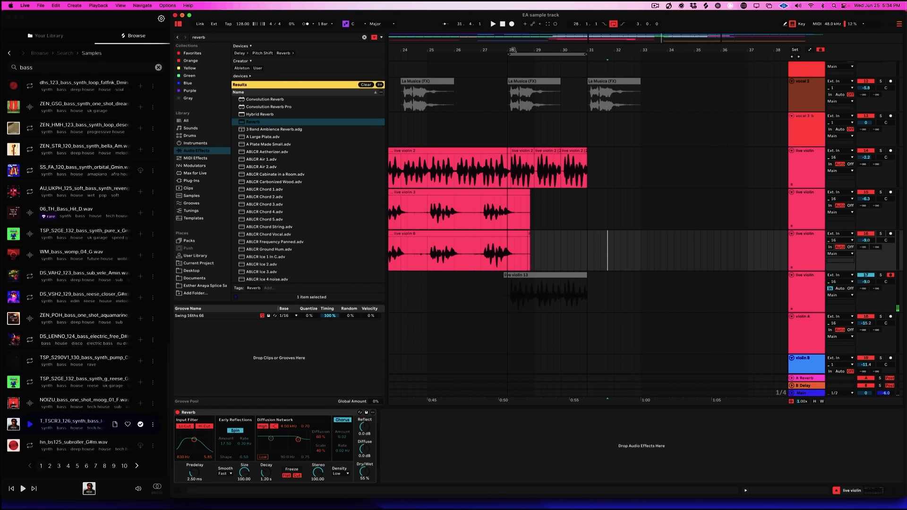
Play the arrangement from bar 17.1.1 to hear all the live violin layers together
{"action": "left_click_drag", "start_coordinate": [513, 49], "coordinate": [576, 35]}
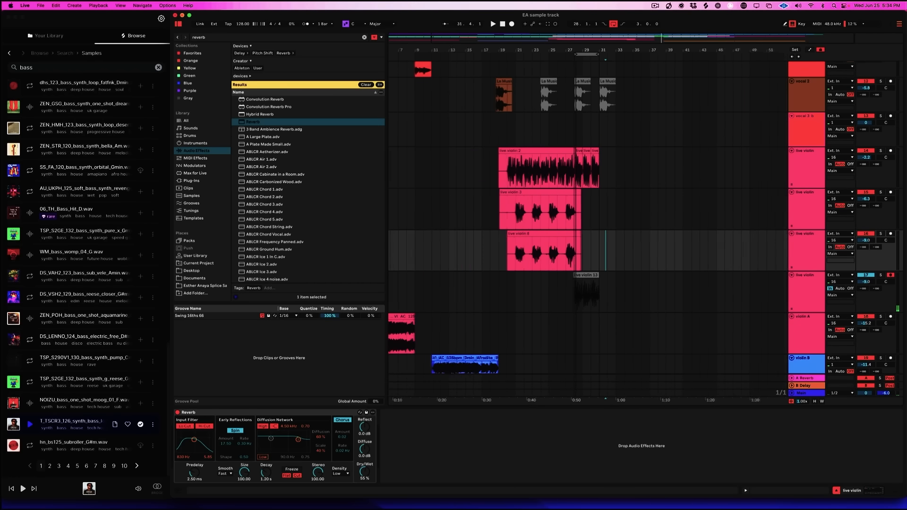
{"action": "left_click", "coordinate": [480, 280]}
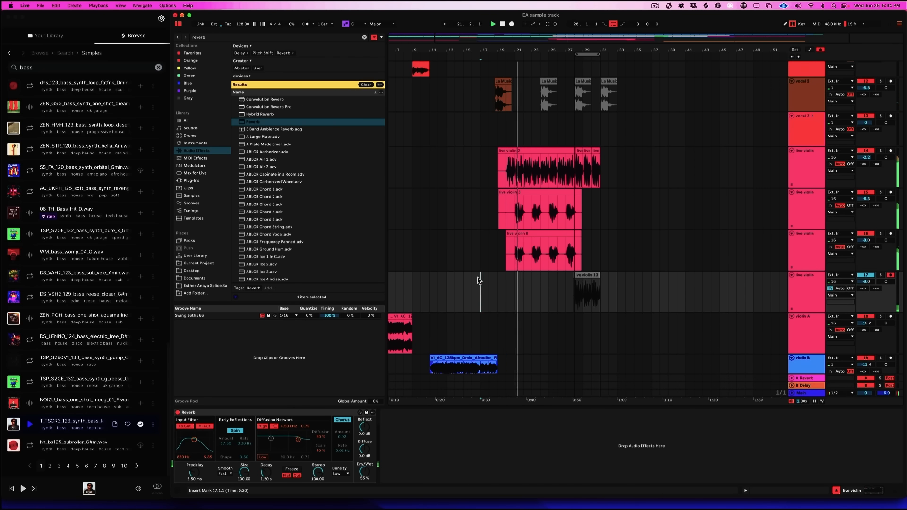
{"action": "scroll", "coordinate": [560, 120], "scroll_direction": "down", "scroll_amount": 2}
{"action": "scroll", "coordinate": [559, 120], "scroll_direction": "up", "scroll_amount": 10}
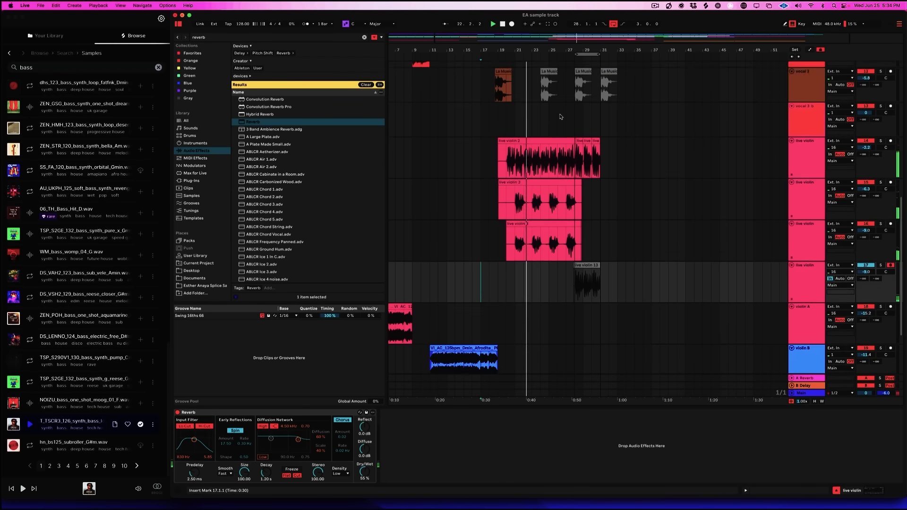
Lower the tumbadora track's volume to -14.7 dB and the palitos track's volume to -10.6 dB
{"action": "left_click", "coordinate": [866, 163]}
{"action": "scroll", "coordinate": [859, 132], "scroll_direction": "down", "scroll_amount": 1}
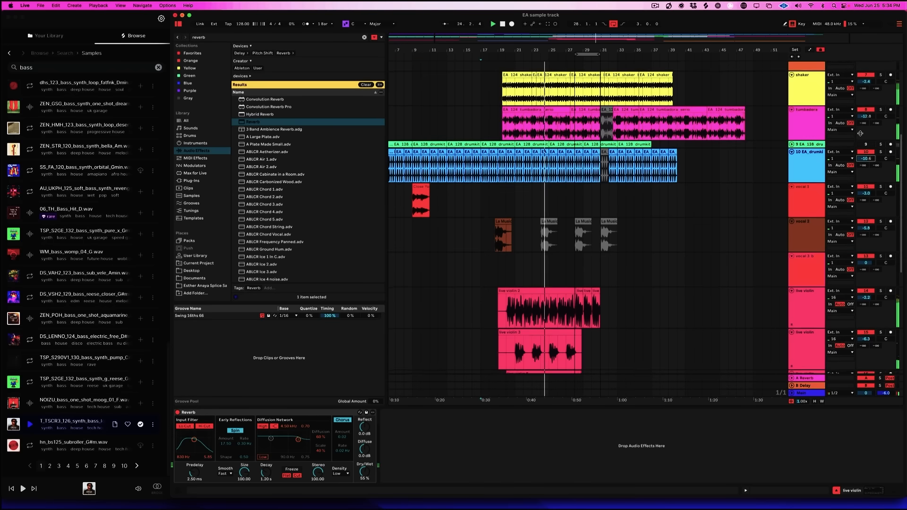
{"action": "scroll", "coordinate": [859, 133], "scroll_direction": "up", "scroll_amount": 3}
{"action": "left_click_drag", "start_coordinate": [866, 153], "coordinate": [865, 161]}
{"action": "scroll", "coordinate": [863, 94], "scroll_direction": "up", "scroll_amount": 3}
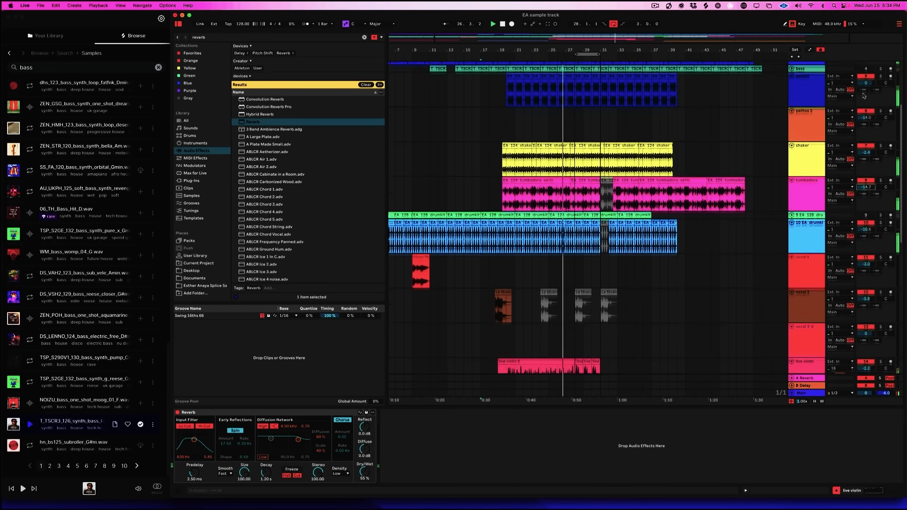
{"action": "left_click_drag", "start_coordinate": [865, 102], "coordinate": [865, 124]}
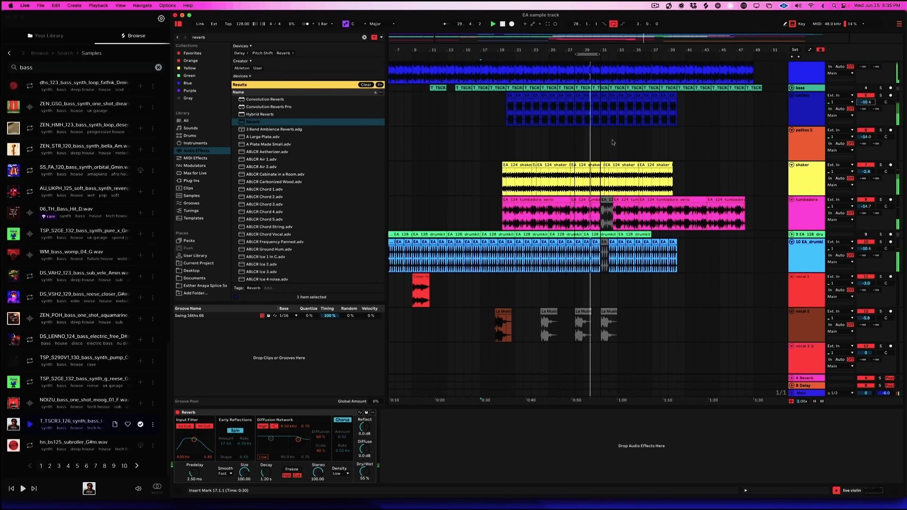
Play the arrangement from bar 15.1.1 with the loop off and check the mix through the live violin entry
{"action": "scroll", "coordinate": [612, 136], "scroll_direction": "up", "scroll_amount": 3}
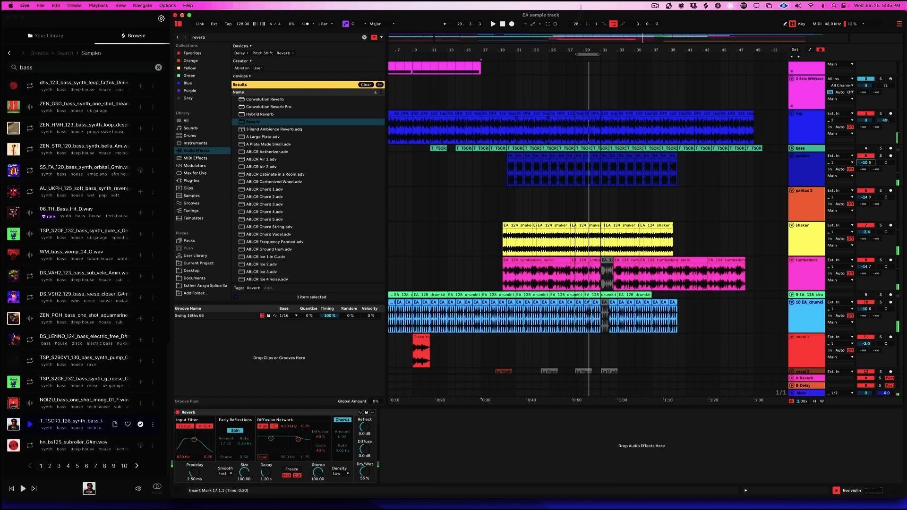
{"action": "left_click", "coordinate": [467, 255]}
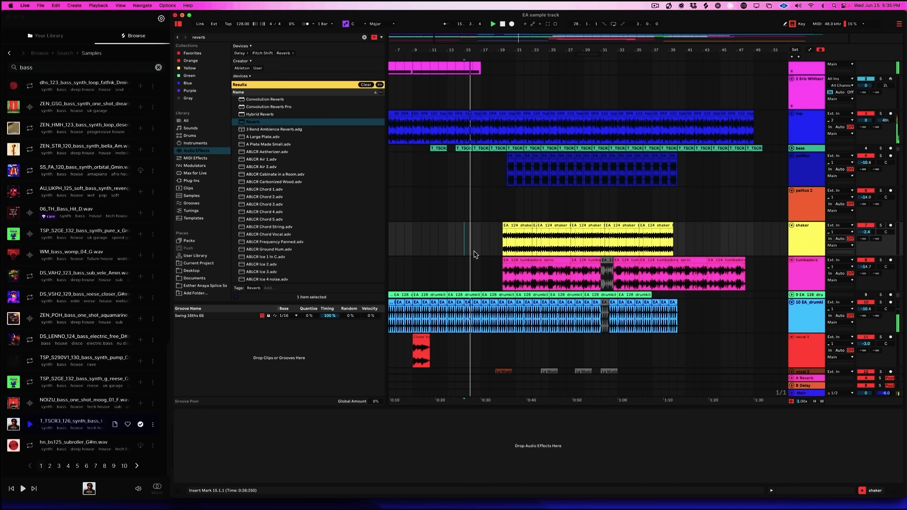
{"action": "scroll", "coordinate": [470, 197], "scroll_direction": "up", "scroll_amount": 1}
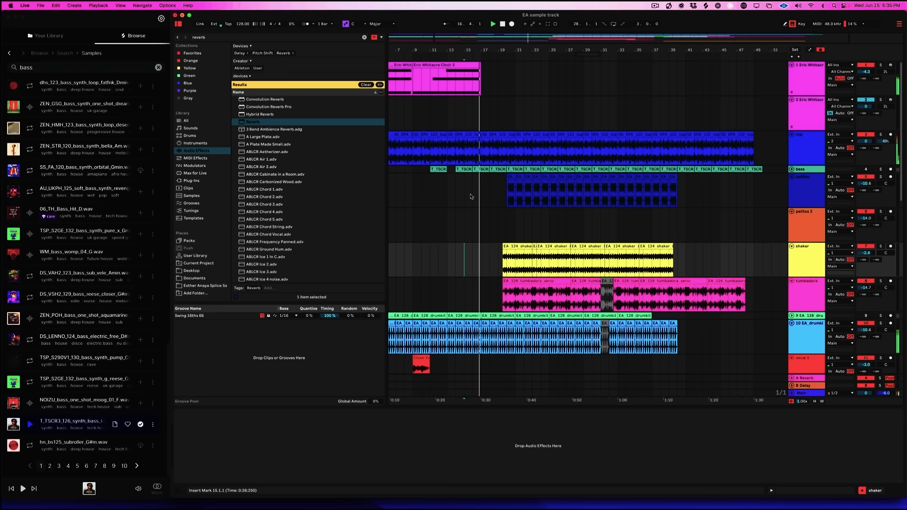
{"action": "scroll", "coordinate": [470, 196], "scroll_direction": "down", "scroll_amount": 8}
{"action": "scroll", "coordinate": [485, 193], "scroll_direction": "down", "scroll_amount": 4}
{"action": "scroll", "coordinate": [485, 192], "scroll_direction": "up", "scroll_amount": 1}
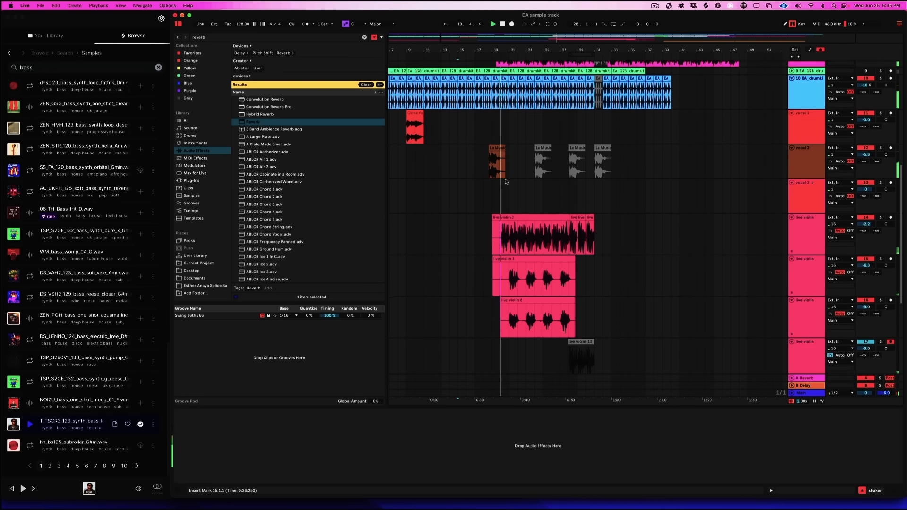
{"action": "scroll", "coordinate": [505, 179], "scroll_direction": "up", "scroll_amount": 1}
{"action": "scroll", "coordinate": [506, 178], "scroll_direction": "down", "scroll_amount": 3}
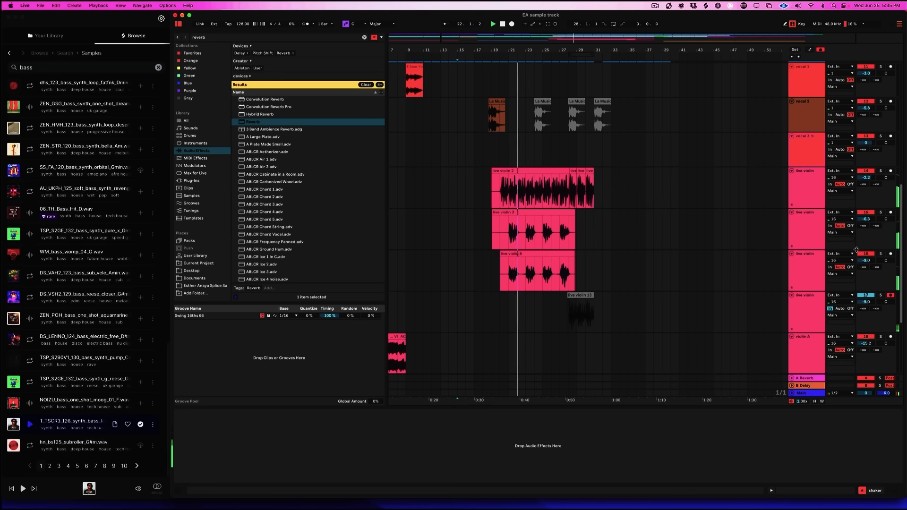
Lower live violin tracks 14, 15, 16 and 17 to -4.8, -7.5, -14.1 and -12.4 dB
{"action": "left_click_drag", "start_coordinate": [865, 219], "coordinate": [865, 225]}
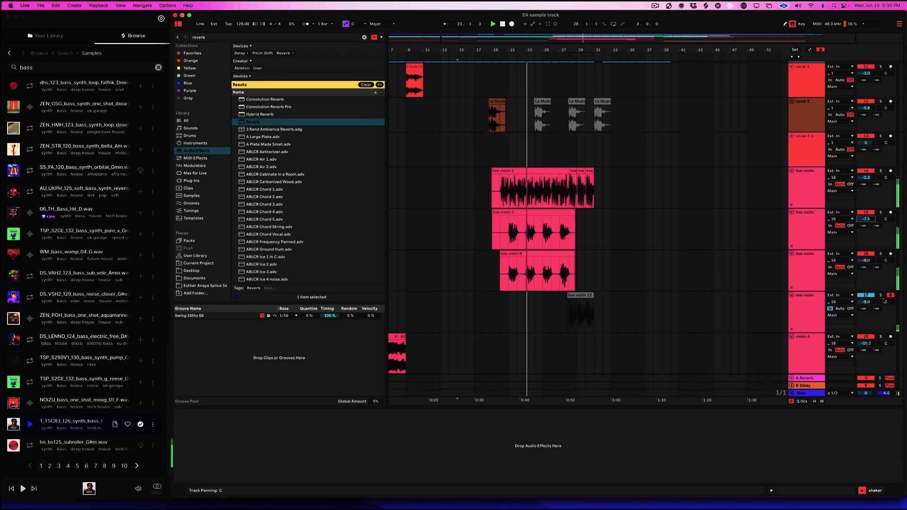
{"action": "left_click_drag", "start_coordinate": [866, 261], "coordinate": [866, 310]}
{"action": "left_click", "coordinate": [865, 302]}
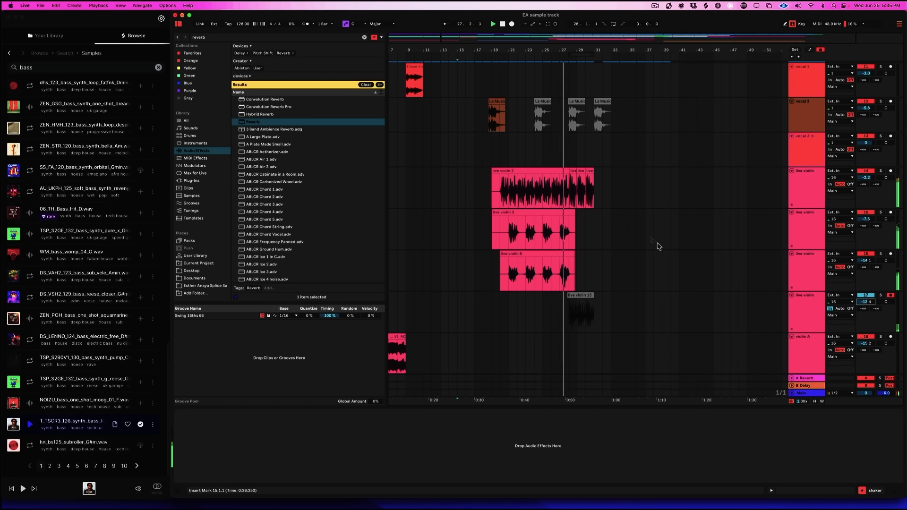
{"action": "left_click_drag", "start_coordinate": [866, 177], "coordinate": [866, 179]}
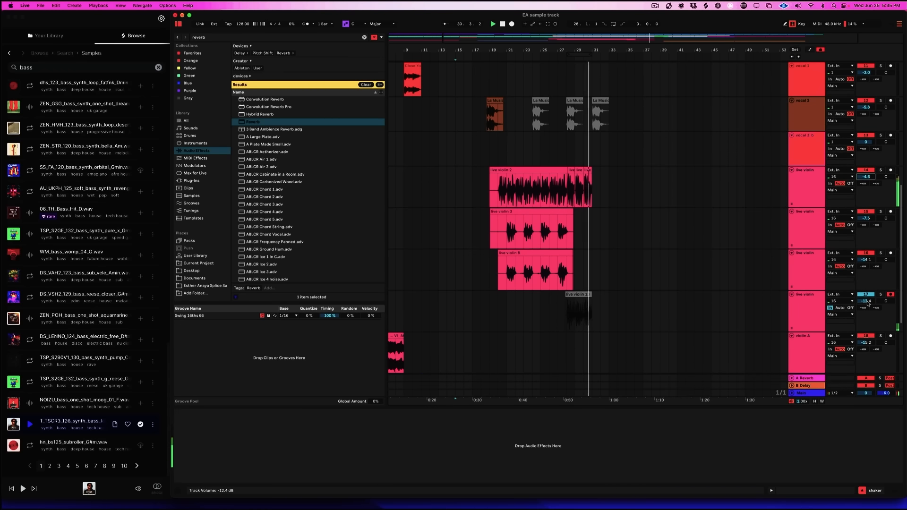
Set live violin track 17 to Auto monitoring with its volume at -12.0 dB, and listen from bar 25.1.1
{"action": "left_click", "coordinate": [840, 308]}
{"action": "key", "text": "space"}
{"action": "key", "text": "space"}
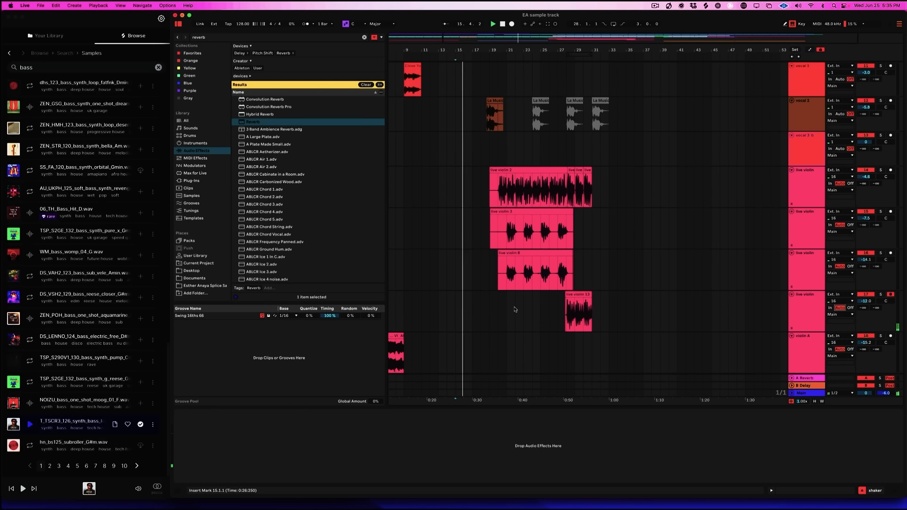
{"action": "left_click", "coordinate": [541, 312]}
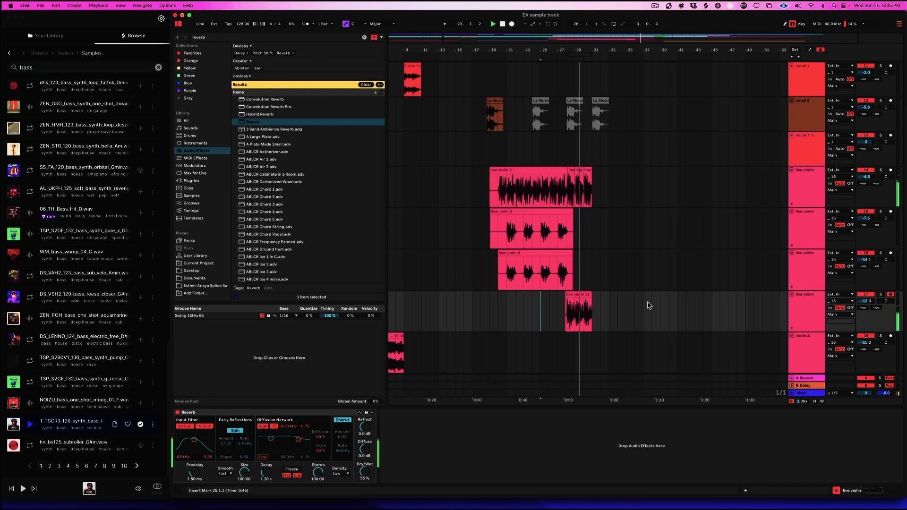
{"action": "scroll", "coordinate": [595, 291], "scroll_direction": "down", "scroll_amount": 1}
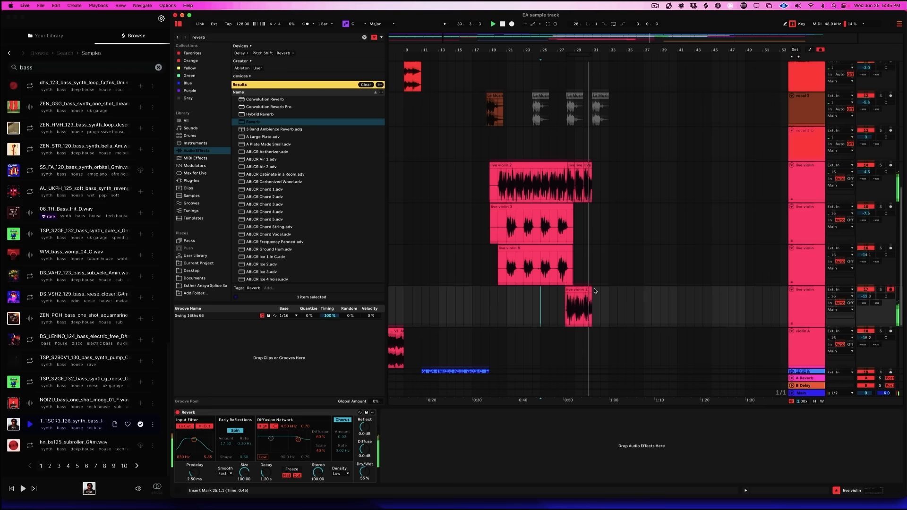
{"action": "scroll", "coordinate": [594, 291], "scroll_direction": "up", "scroll_amount": 5}
{"action": "scroll", "coordinate": [594, 288], "scroll_direction": "down", "scroll_amount": 2}
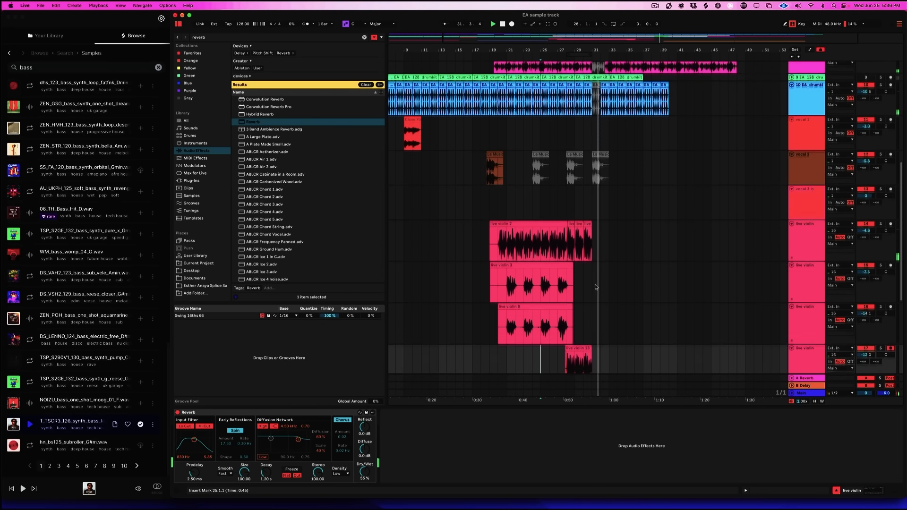
{"action": "scroll", "coordinate": [595, 287], "scroll_direction": "up", "scroll_amount": 2}
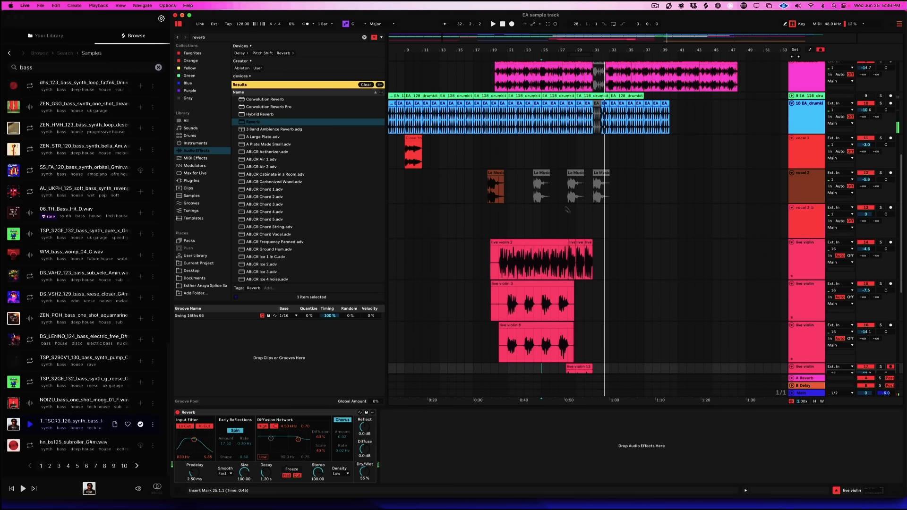
Reactivate the La Musica (FX) clip at bar 31 on the vocal 2 track and play from bar 31.1.1
{"action": "left_click", "coordinate": [607, 186]}
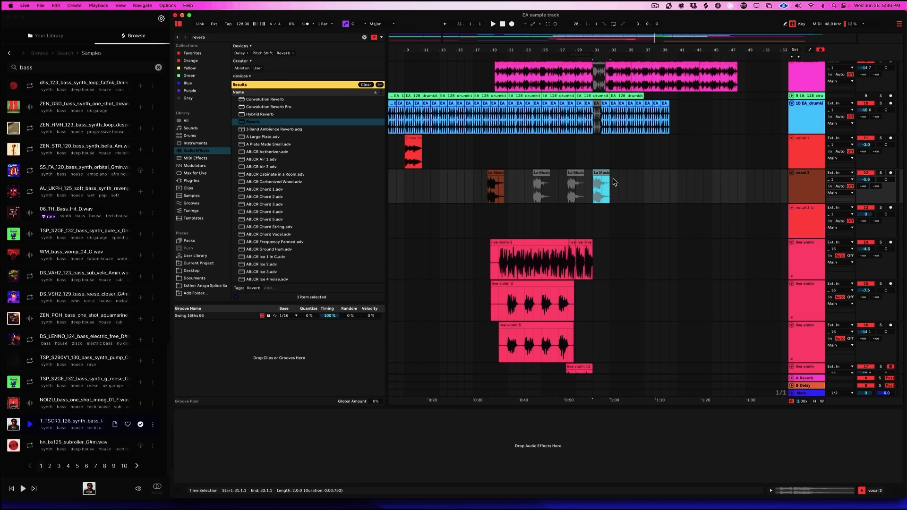
{"action": "scroll", "coordinate": [614, 183], "scroll_direction": "left", "scroll_amount": 3}
{"action": "left_click", "coordinate": [621, 191]}
{"action": "key", "text": "space"}
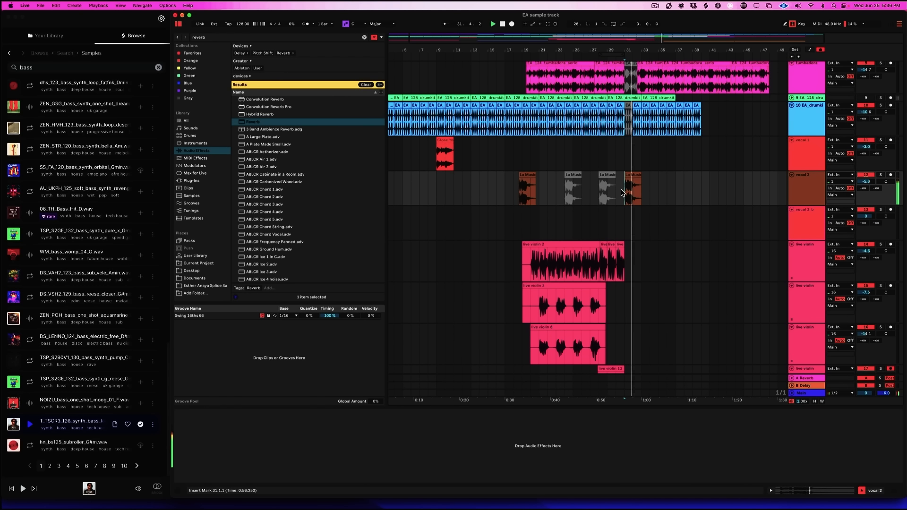
{"action": "scroll", "coordinate": [622, 191], "scroll_direction": "down", "scroll_amount": 3}
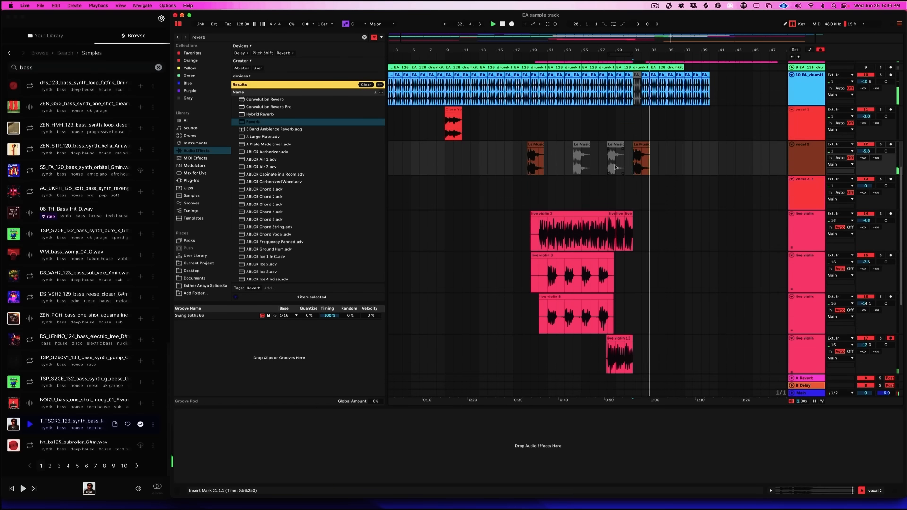
Play the arrangement from bar 30.1.1 and review all tracks through the section after the live violins
{"action": "left_click", "coordinate": [618, 181]}
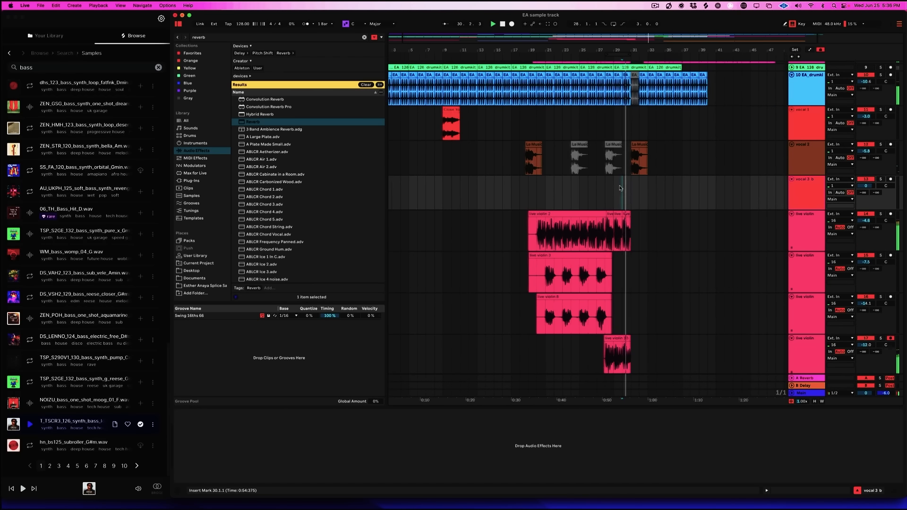
{"action": "scroll", "coordinate": [617, 187], "scroll_direction": "down", "scroll_amount": 3}
{"action": "scroll", "coordinate": [615, 192], "scroll_direction": "up", "scroll_amount": 1}
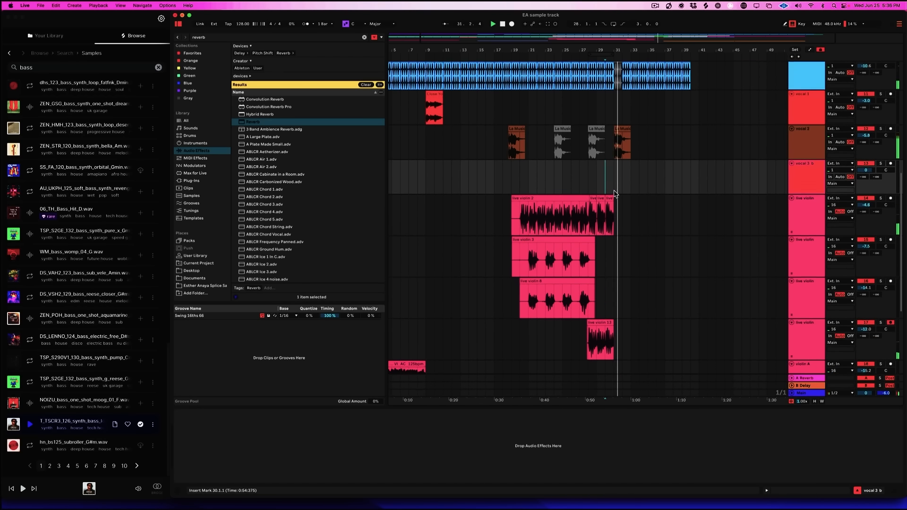
{"action": "scroll", "coordinate": [663, 214], "scroll_direction": "up", "scroll_amount": 3}
{"action": "scroll", "coordinate": [661, 213], "scroll_direction": "down", "scroll_amount": 12}
{"action": "scroll", "coordinate": [658, 211], "scroll_direction": "down", "scroll_amount": 1}
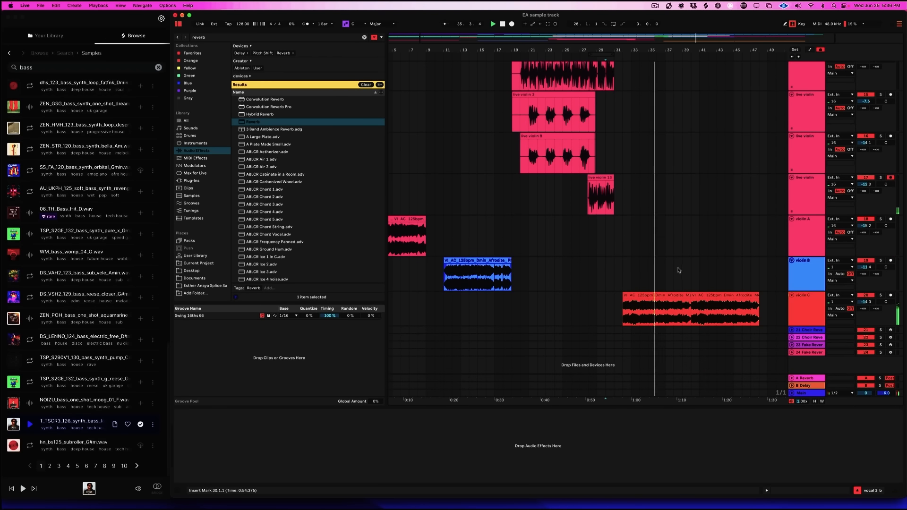
{"action": "scroll", "coordinate": [682, 263], "scroll_direction": "up", "scroll_amount": 20}
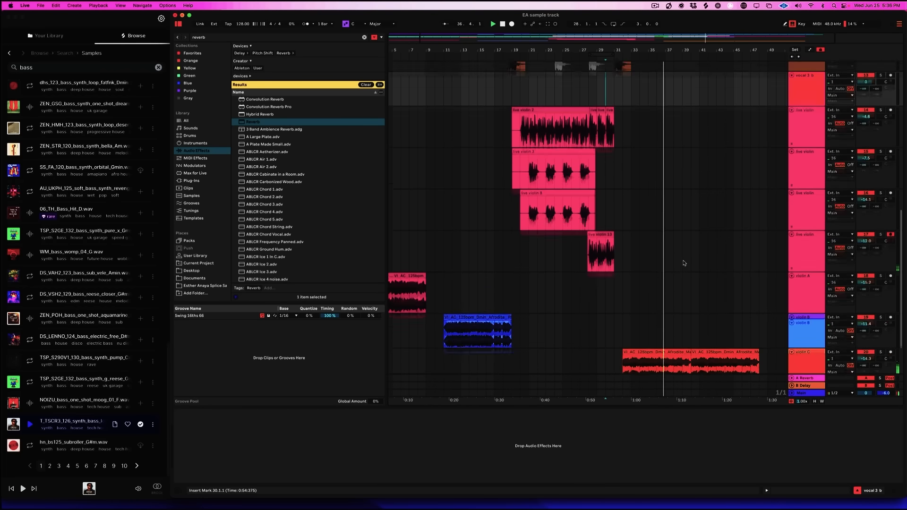
{"action": "scroll", "coordinate": [685, 261], "scroll_direction": "up", "scroll_amount": 4}
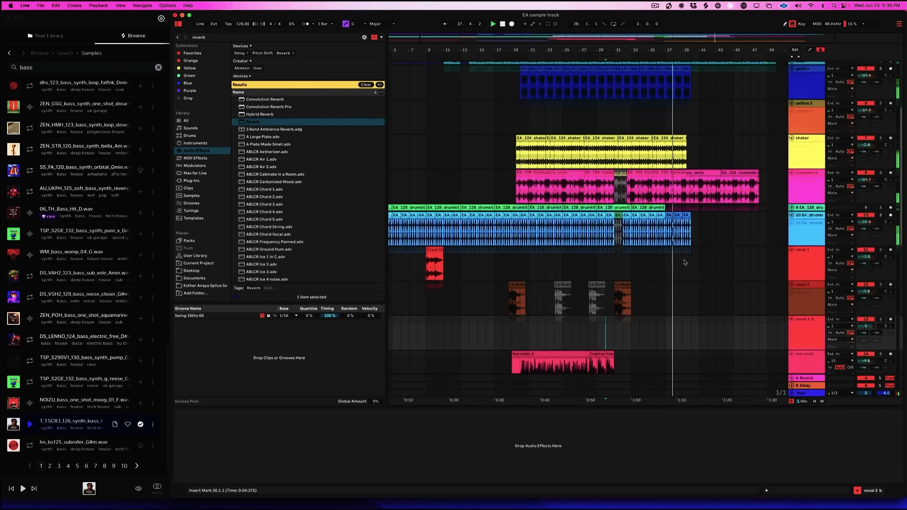
{"action": "scroll", "coordinate": [684, 263], "scroll_direction": "up", "scroll_amount": 3}
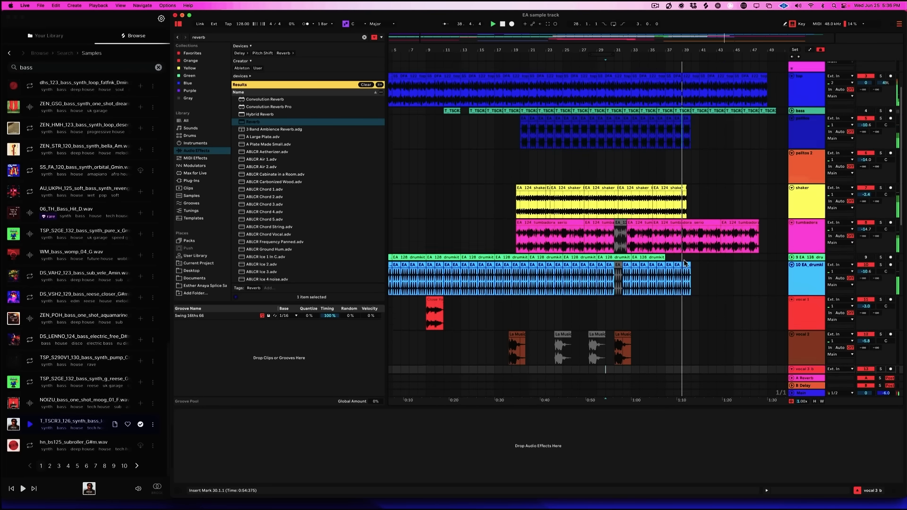